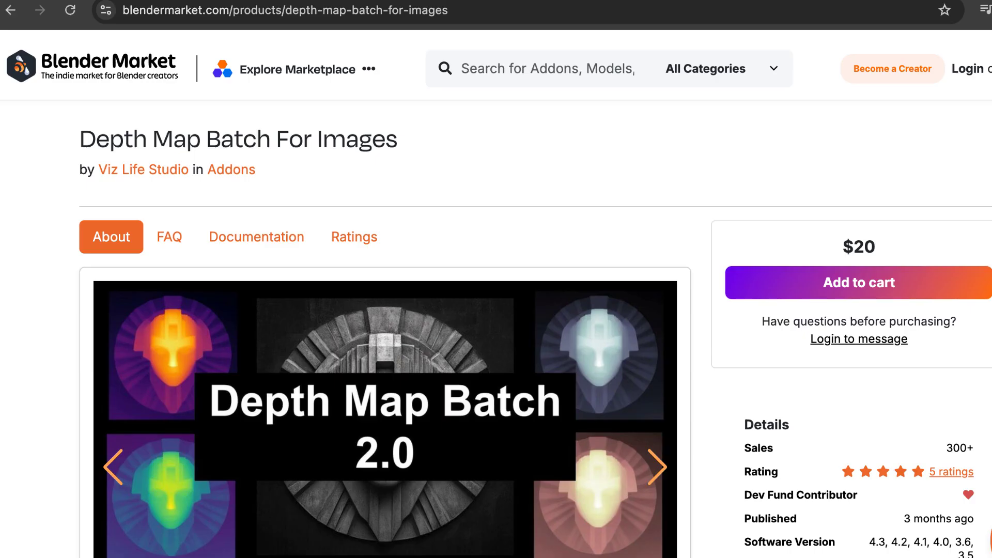
Step: Look over the Depth Map Batch For Images product page and open its documentation
scroll(541, 237, "down", 8)
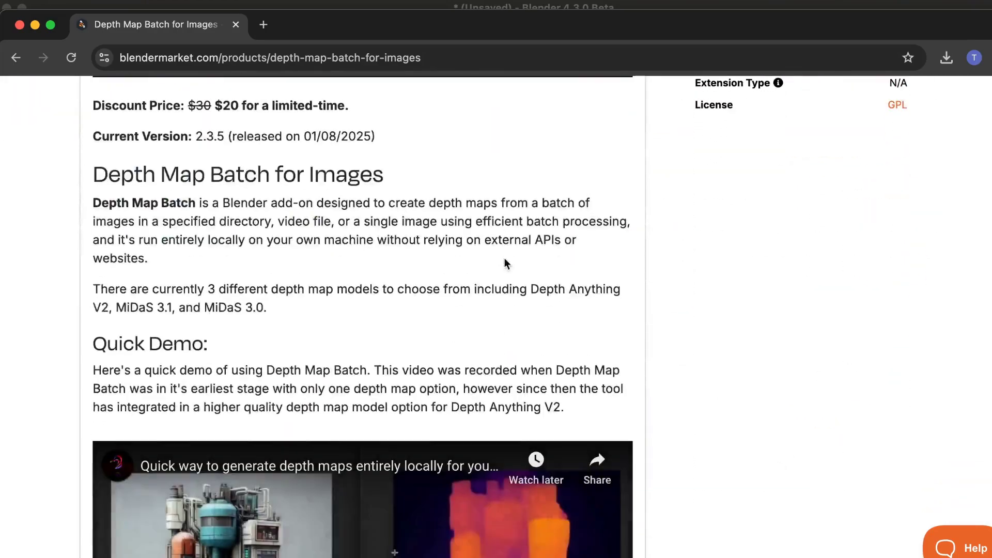
scroll(504, 258, "up", 8)
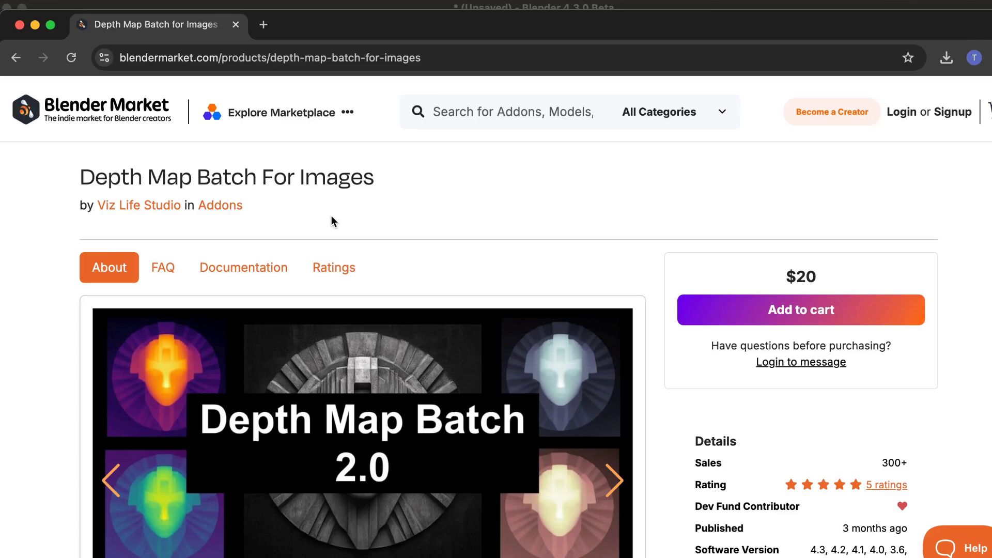
left_click(263, 276)
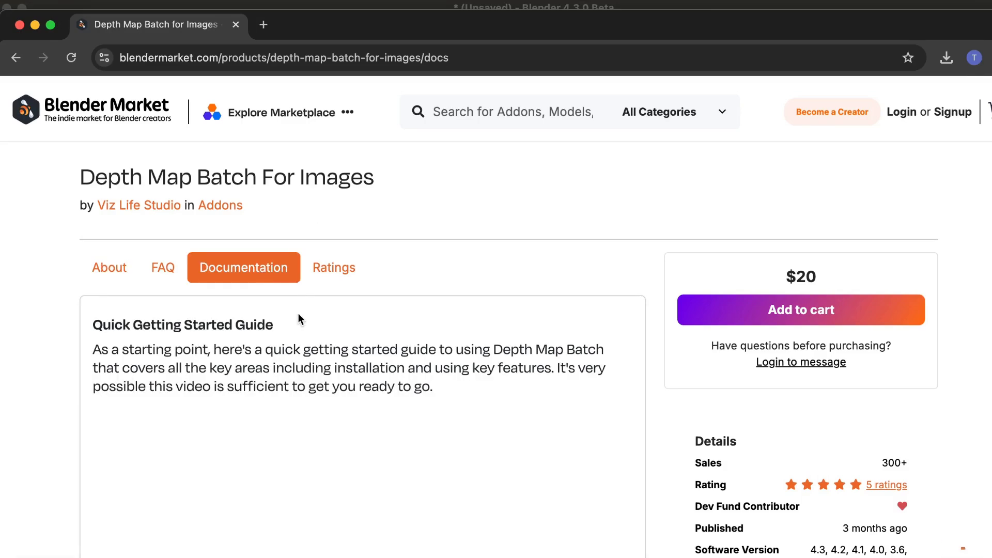
Step: Examine the getting started guide and the model weights download links for Depth Anything V2 and MiDaS in the documentation
scroll(299, 316, "down", 1)
scroll(299, 314, "up", 1)
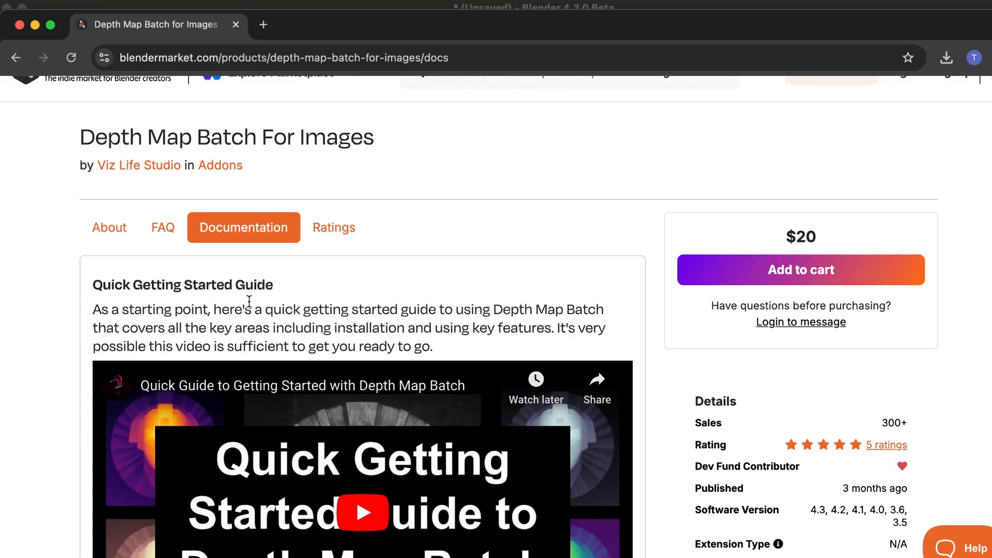
scroll(254, 304, "down", 1)
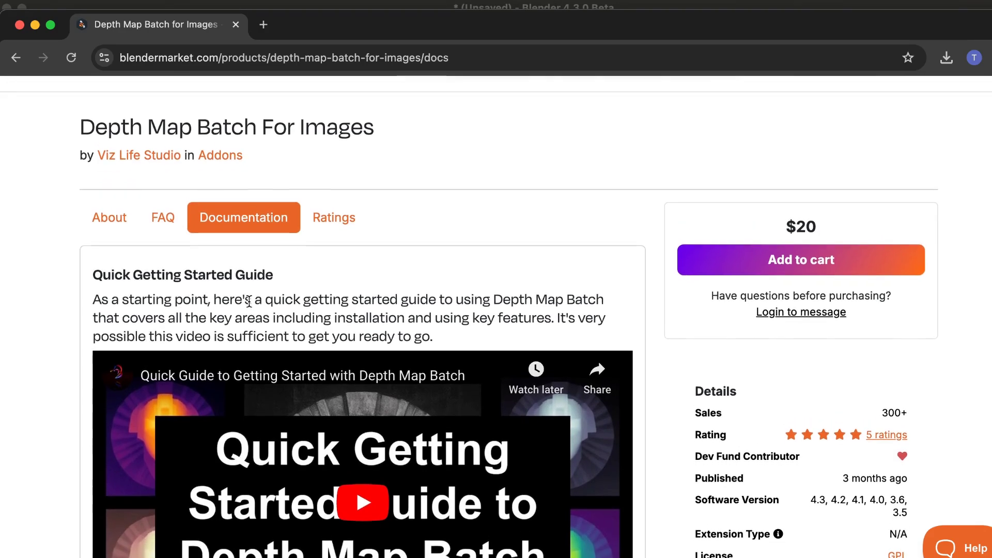
scroll(137, 305, "down", 2)
scroll(137, 306, "down", 10)
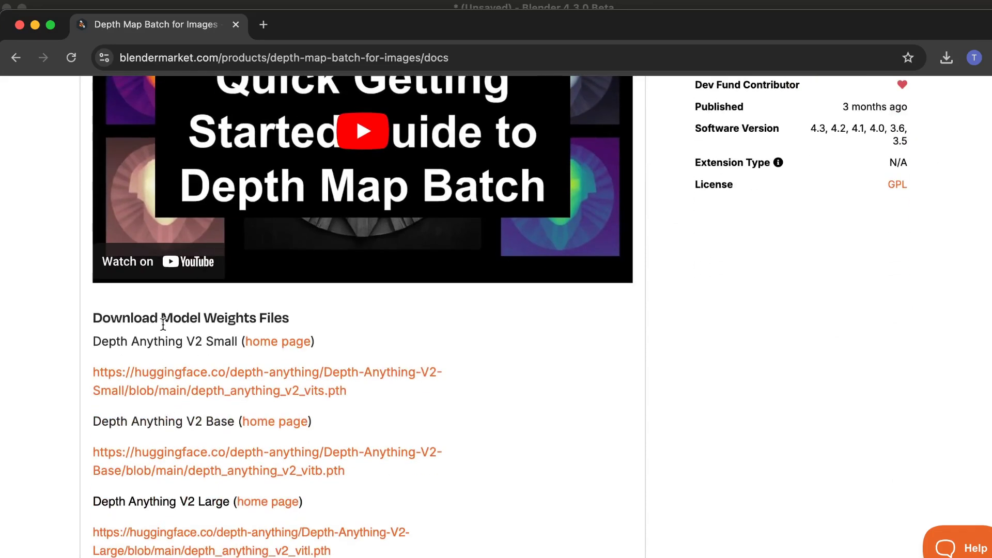
scroll(184, 327, "down", 4)
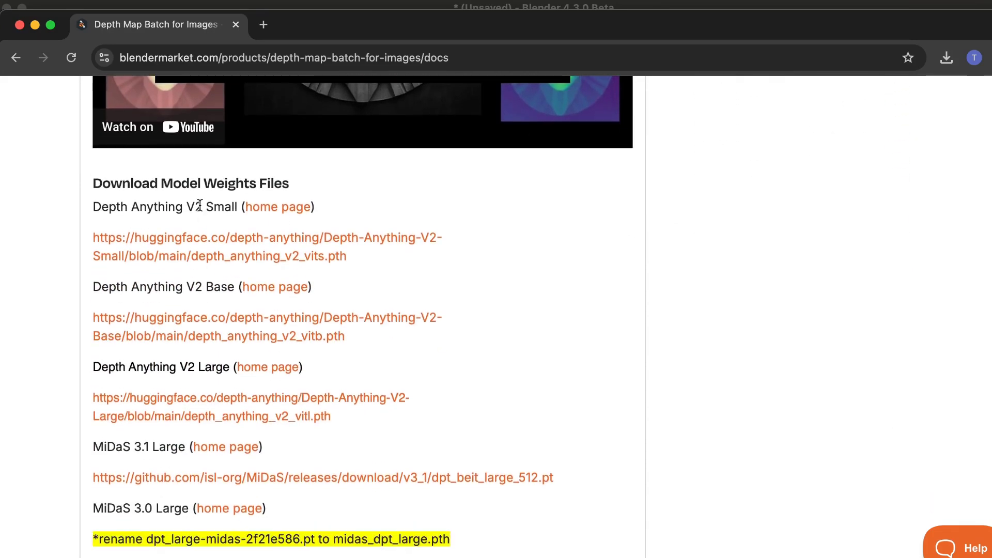
scroll(103, 485, "down", 1)
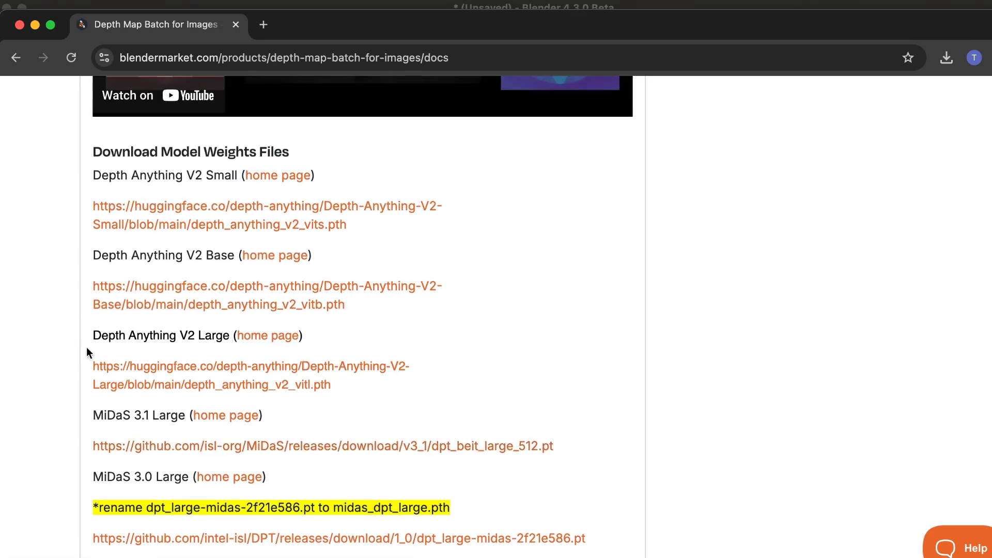
scroll(101, 413, "down", 2)
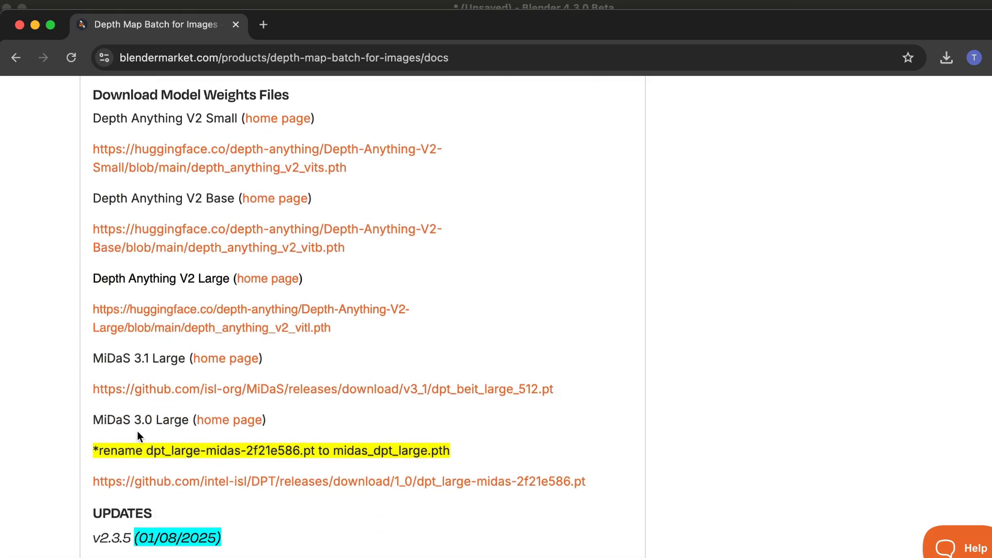
scroll(137, 431, "up", 2)
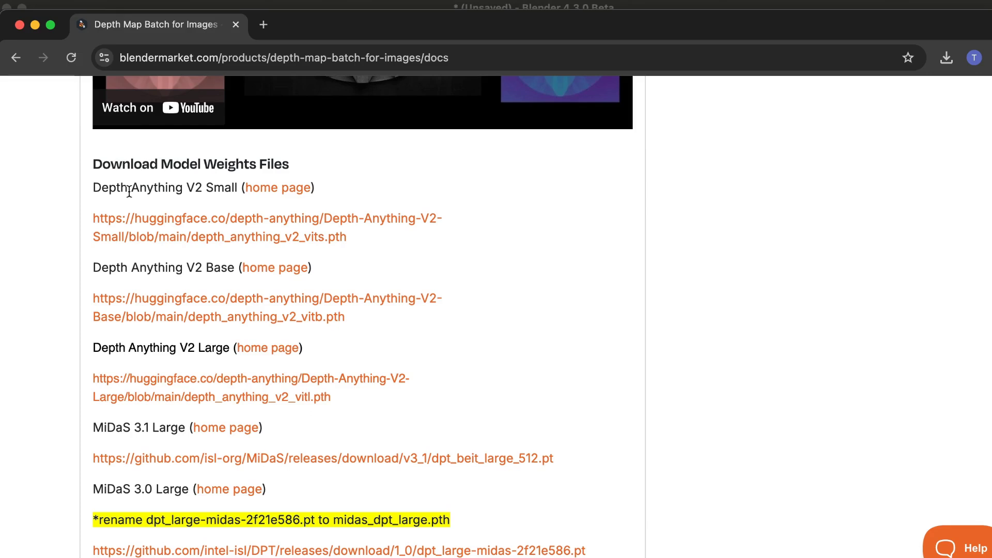
scroll(224, 337, "down", 1)
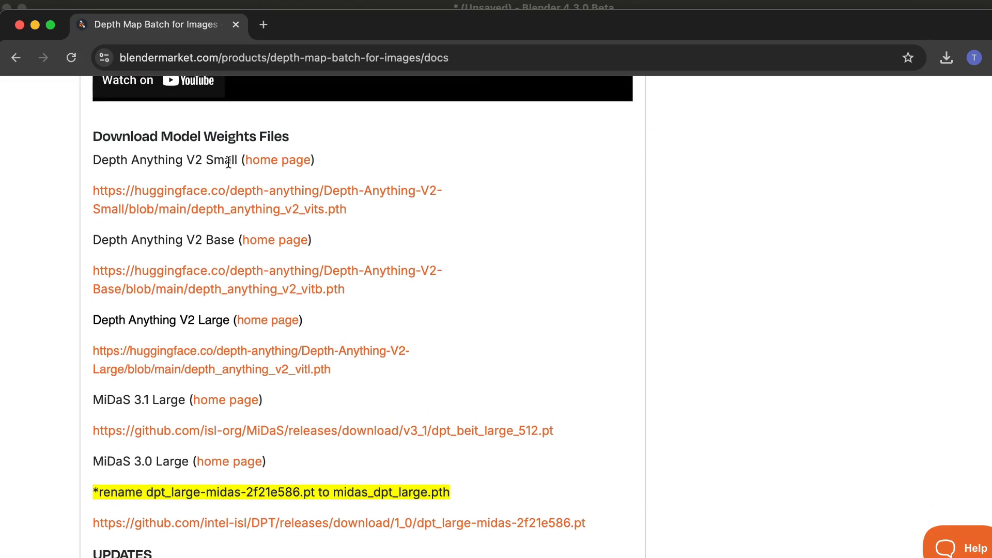
scroll(203, 222, "down", 1)
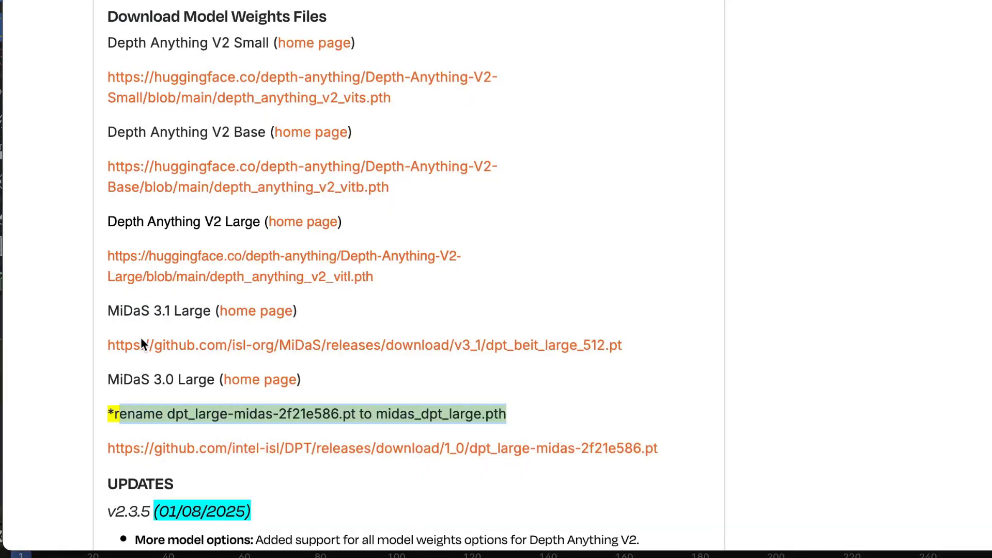
Step: Copy the new file name midas_dpt_large.pth from the highlighted rename note under MiDaS 3.0 Large
scroll(140, 337, "down", 3)
scroll(140, 341, "down", 2)
left_click(261, 285)
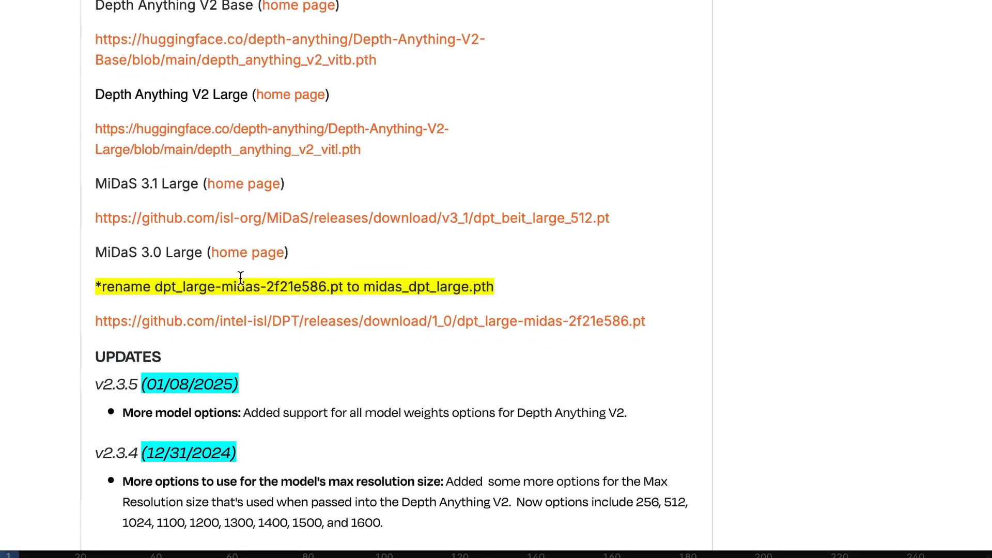
double_click(275, 288)
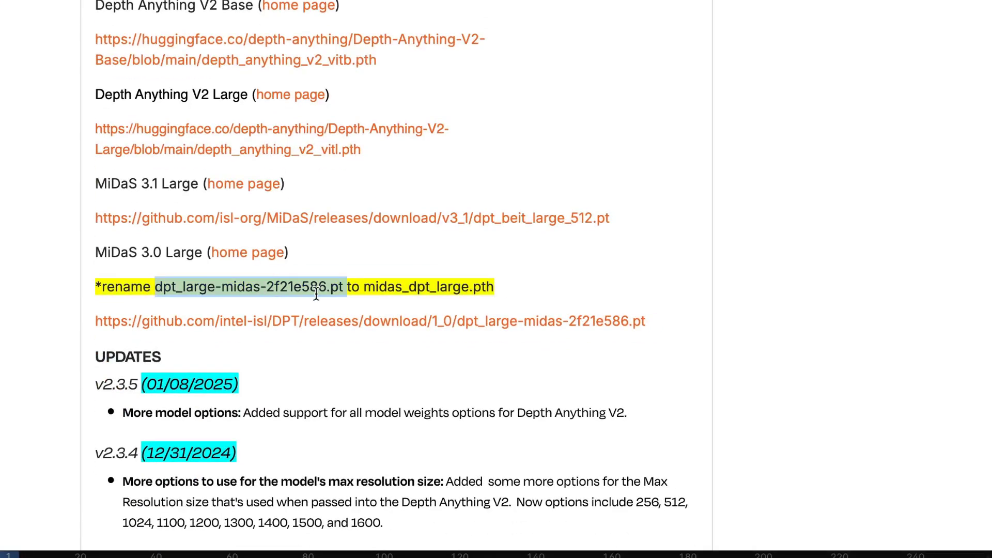
left_click(334, 288)
left_click_drag(342, 288, 154, 288)
left_click_drag(364, 286, 492, 285)
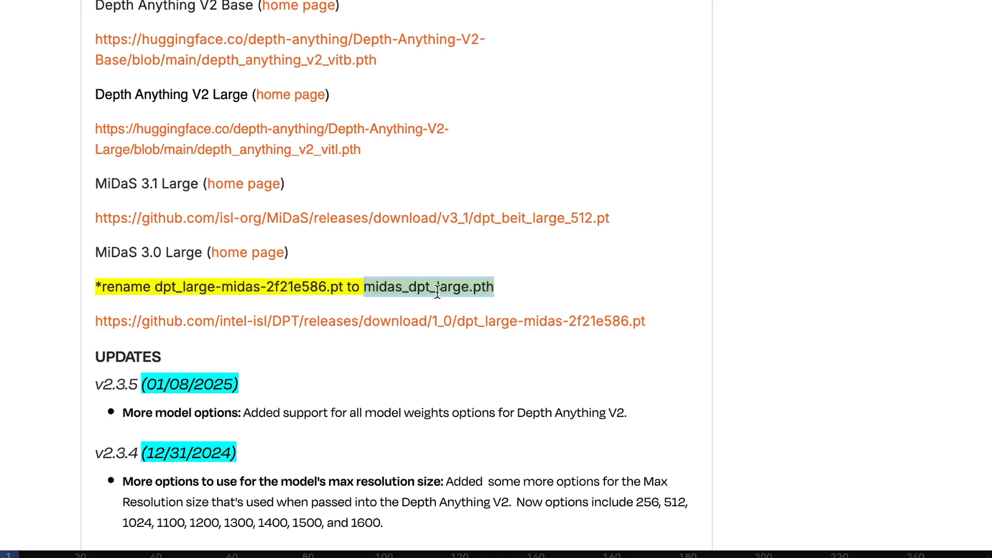
right_click(438, 288)
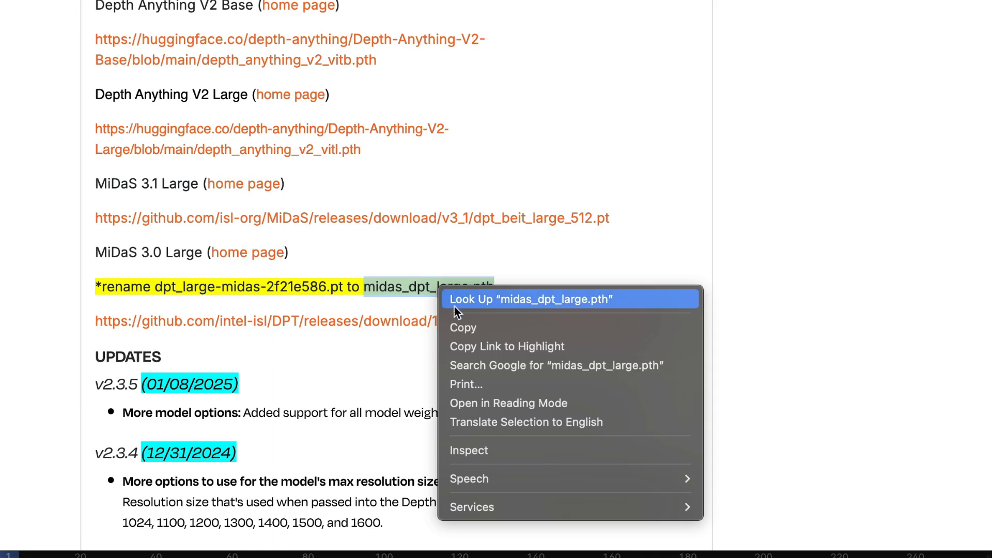
left_click(464, 329)
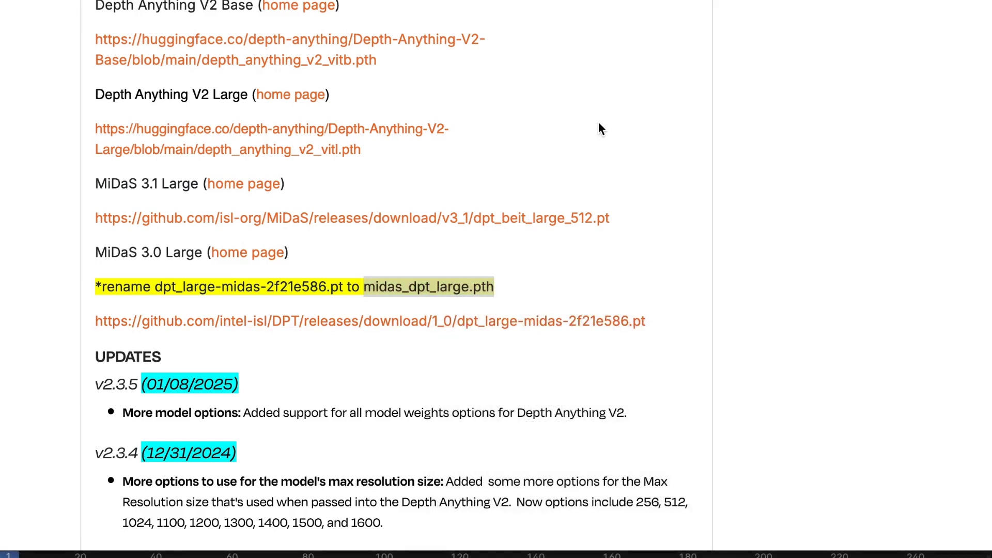
Step: Switch to Finder and rename dpt_large-midas-2f21e586.pt in the model-weights folder as midas_dpt_large.pth
key("super+Tab")
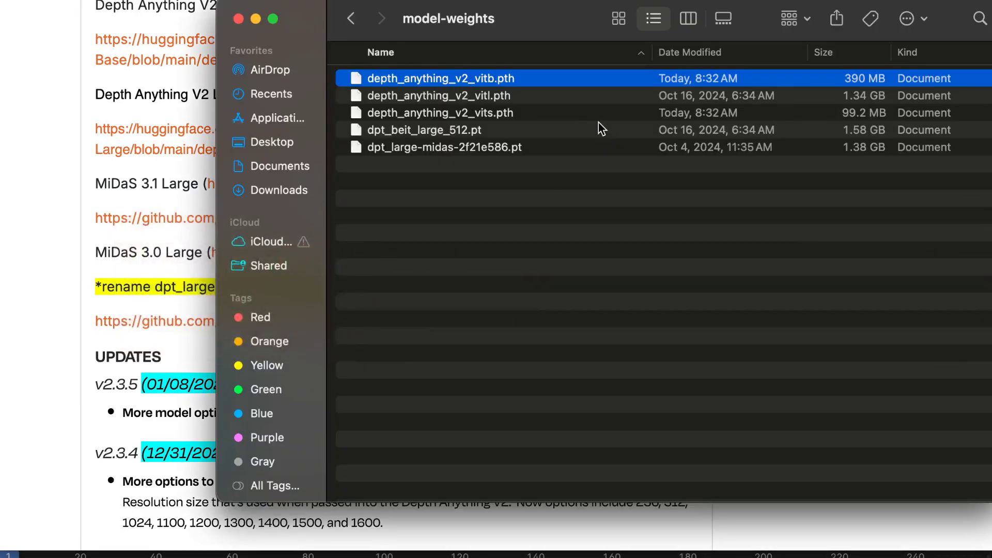
key("Down")
key("Down")
key("Down")
key("Down")
key("Return")
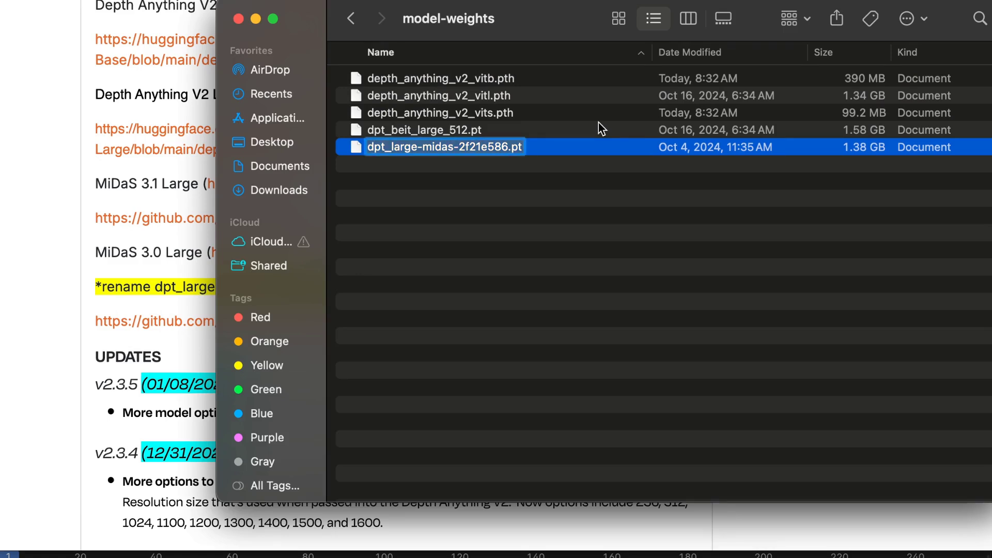
key("super+v")
key("Return")
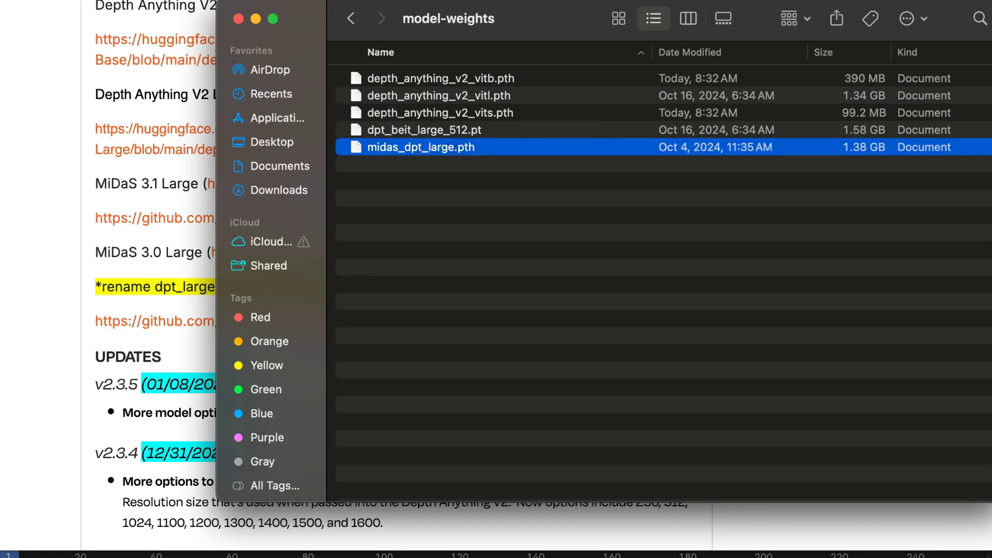
left_click(583, 211)
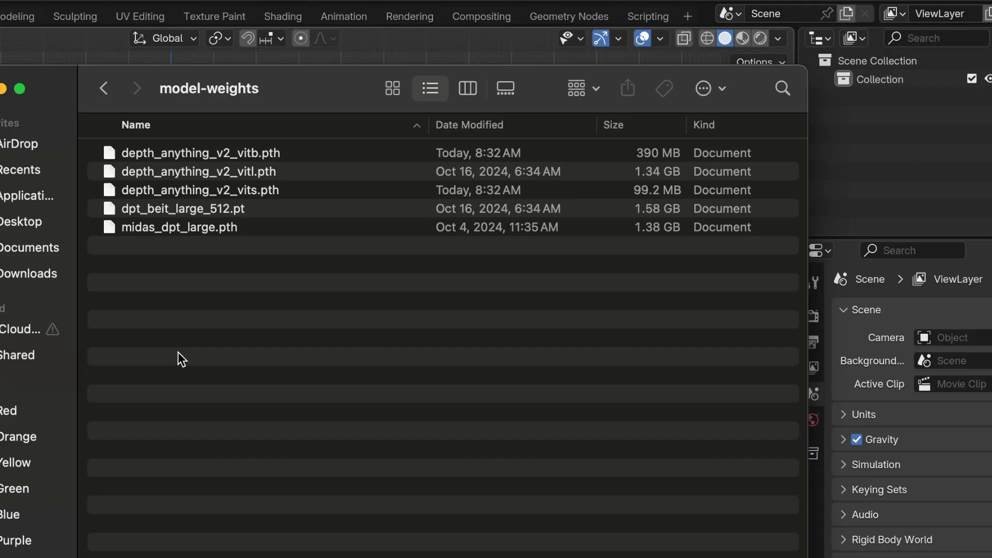
Step: Switch to Blender and set the Depth Map Batch add-on's model weights directory to the model-weights folder in Downloads
key("super+Tab")
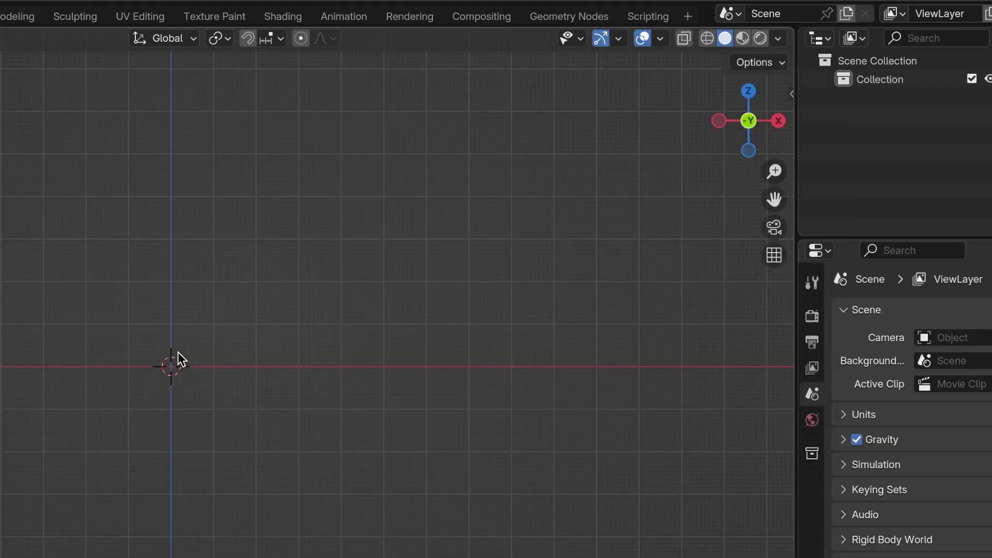
key("n")
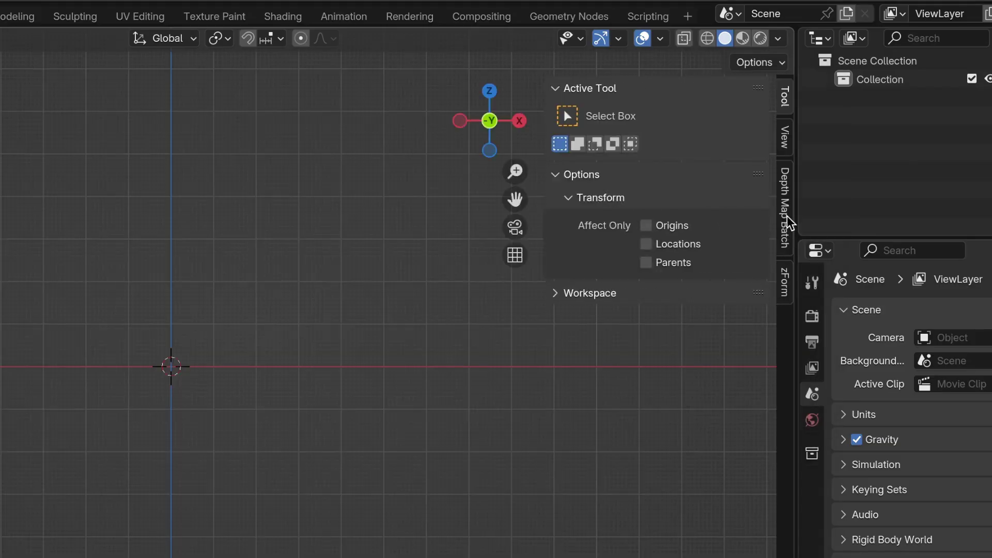
left_click(787, 223)
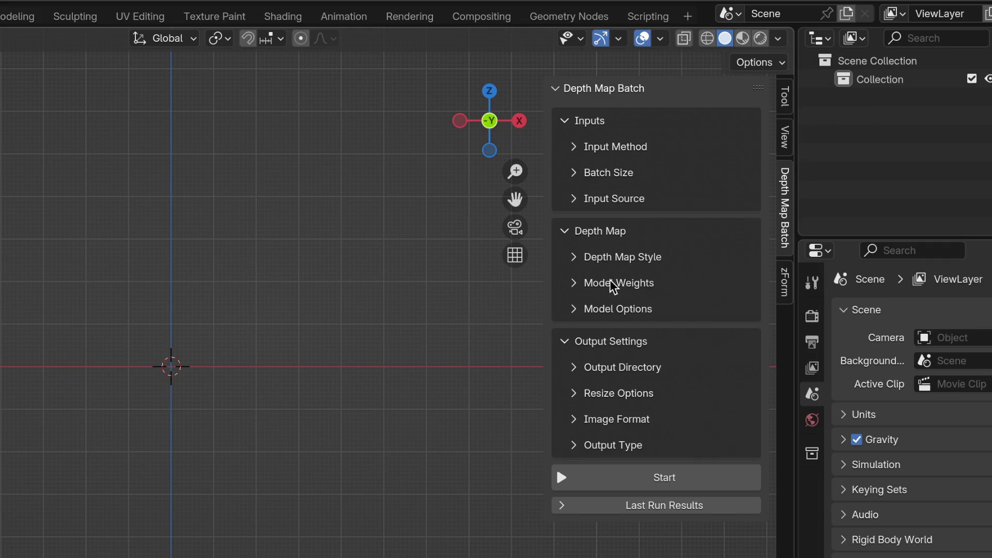
left_click(575, 285)
scroll(580, 326, "down", 3)
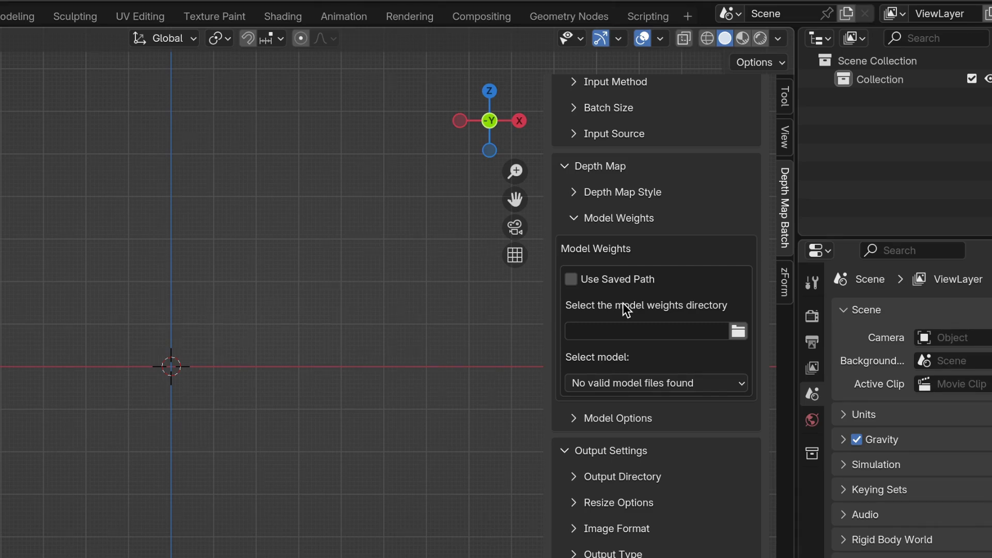
left_click(740, 332)
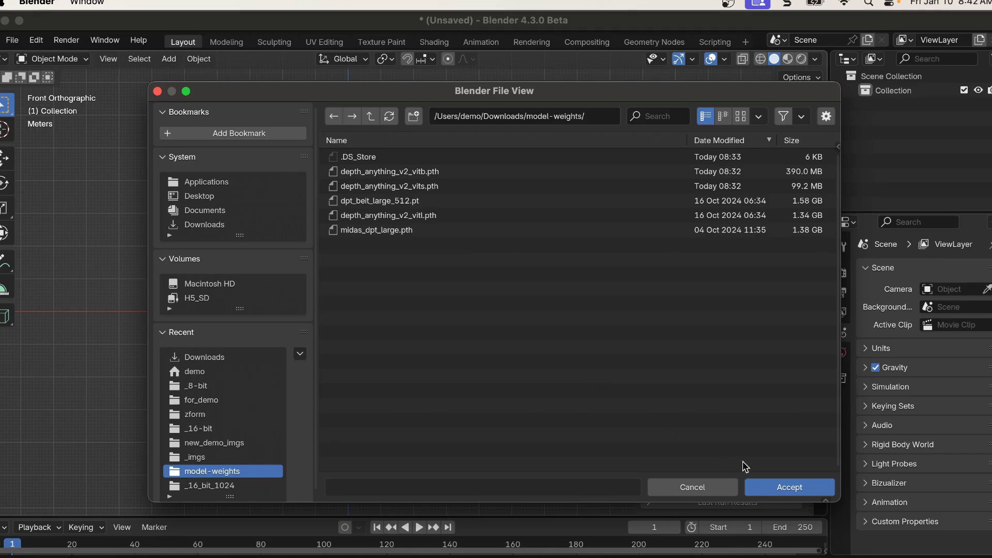
left_click(773, 486)
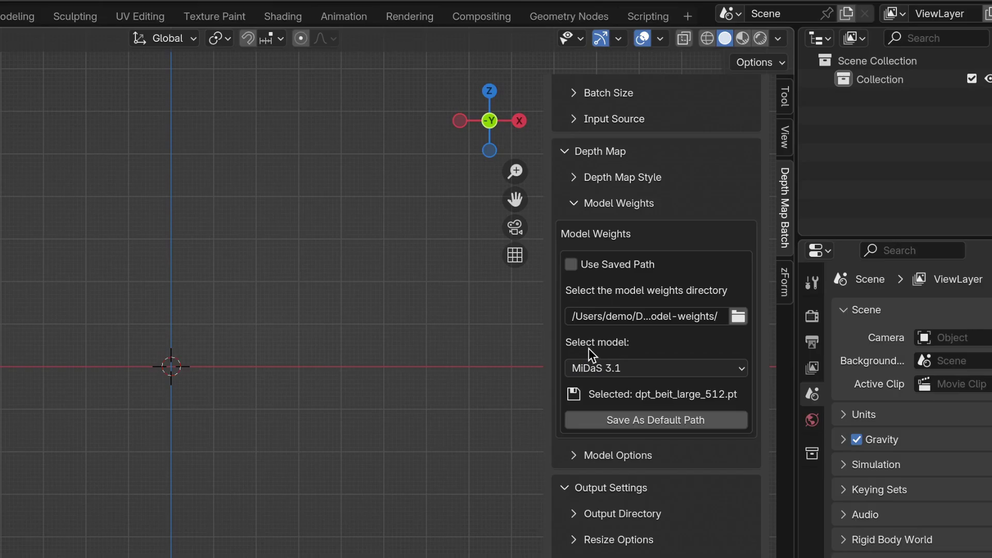
Step: Choose MiDaS 3.1 from the available depth map models and expand its Model Options
left_click(597, 364)
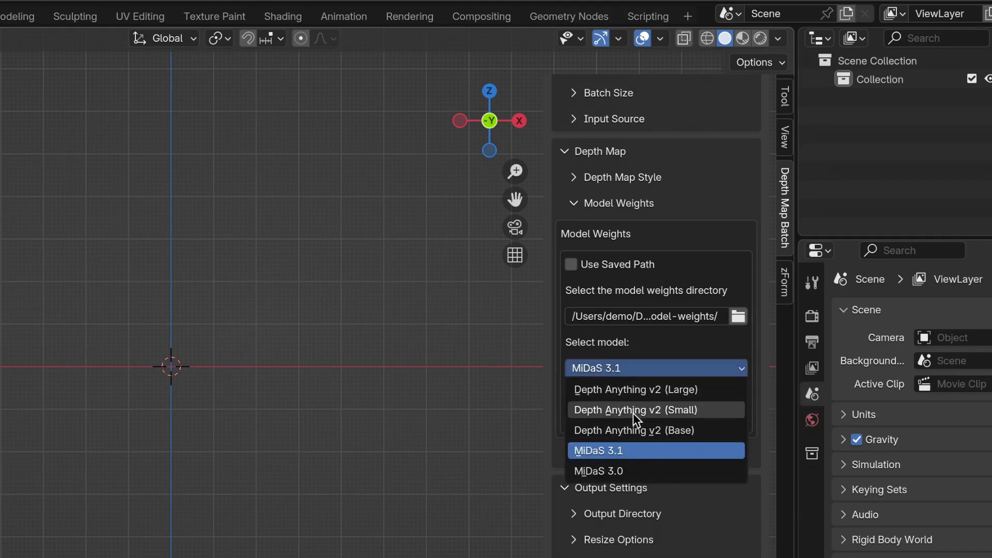
left_click(623, 451)
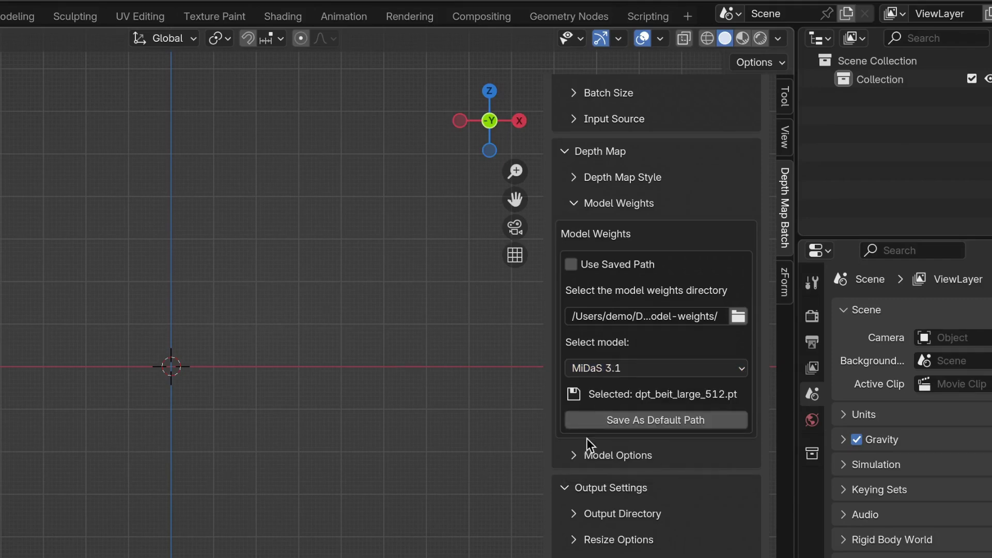
left_click(577, 452)
scroll(576, 452, "down", 3)
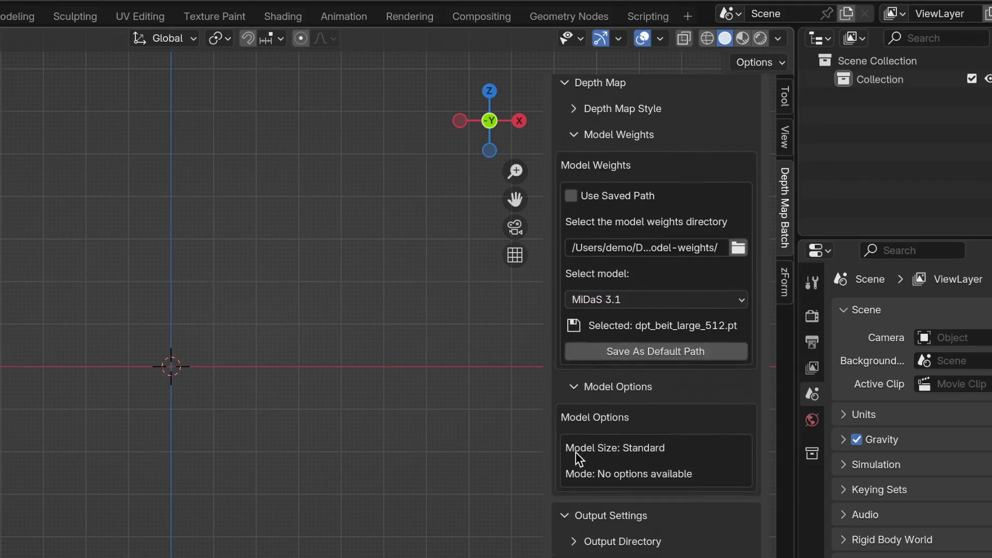
Step: Set the depth map model to MiDaS 3.0
left_click(611, 304)
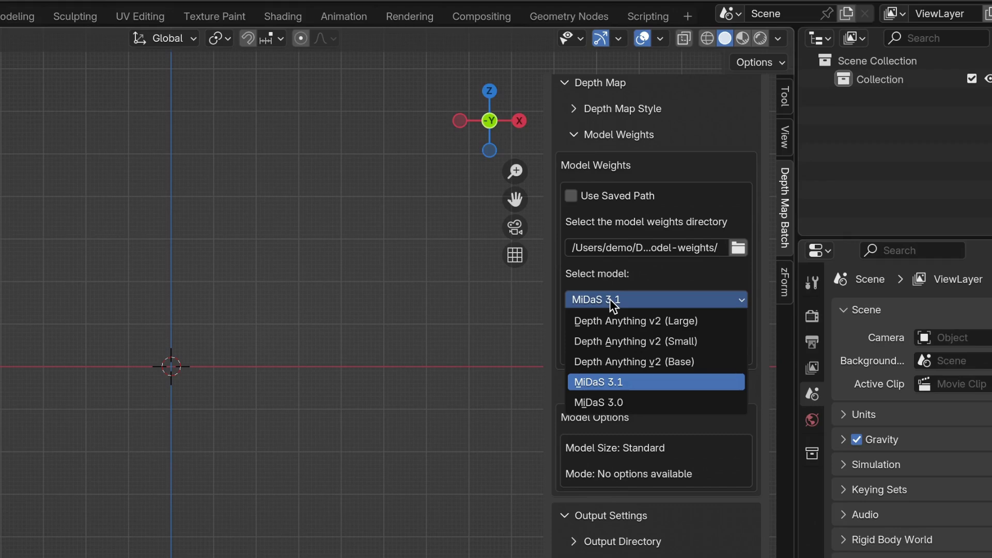
left_click(612, 403)
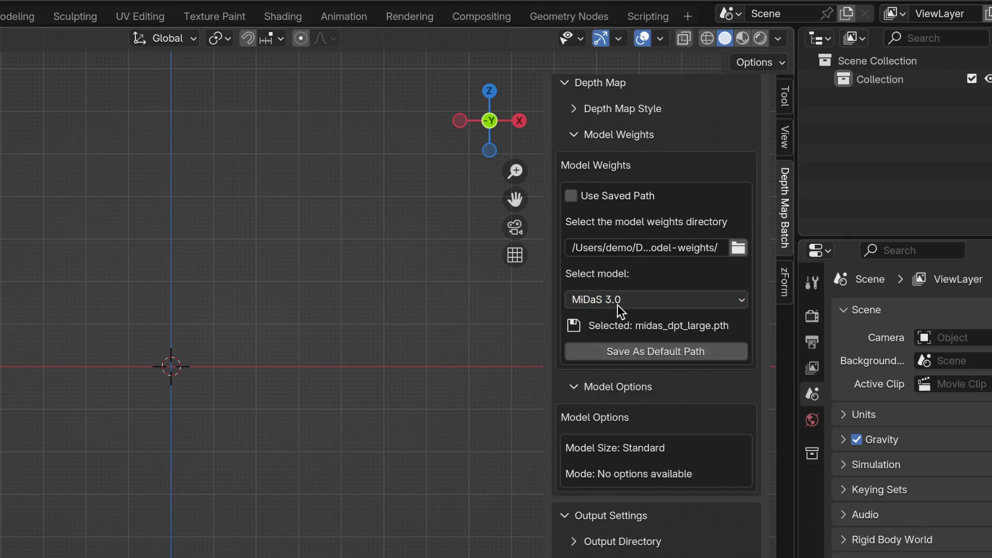
left_click(618, 303)
left_click(612, 402)
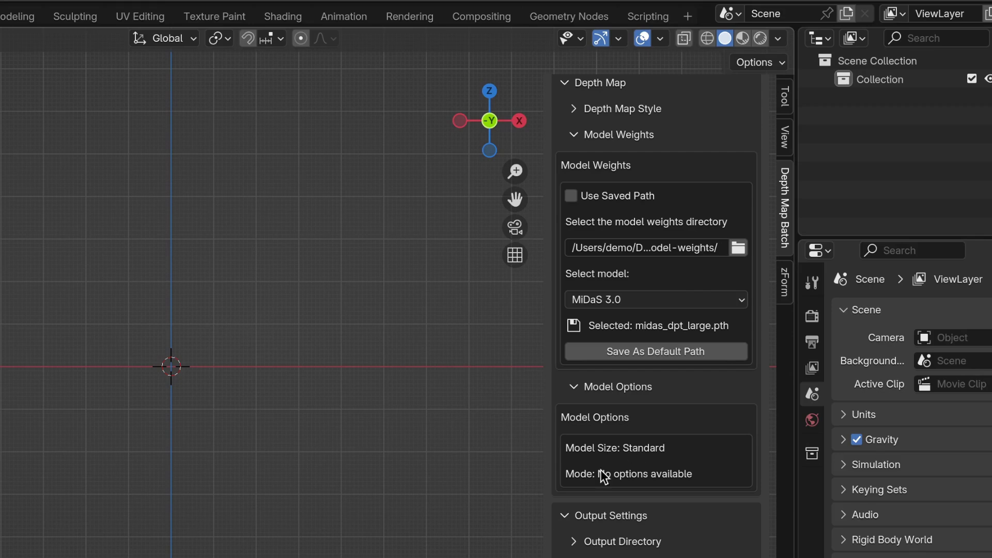
Step: Set the depth map model to Depth Anything v2 (Small) and bring up its model options
left_click(593, 303)
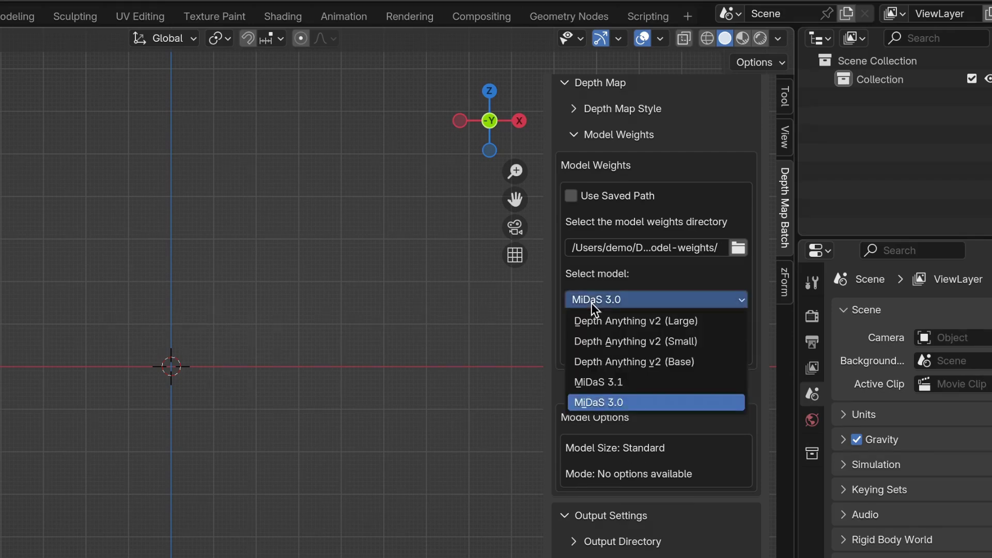
left_click(609, 336)
scroll(620, 408, "down", 2)
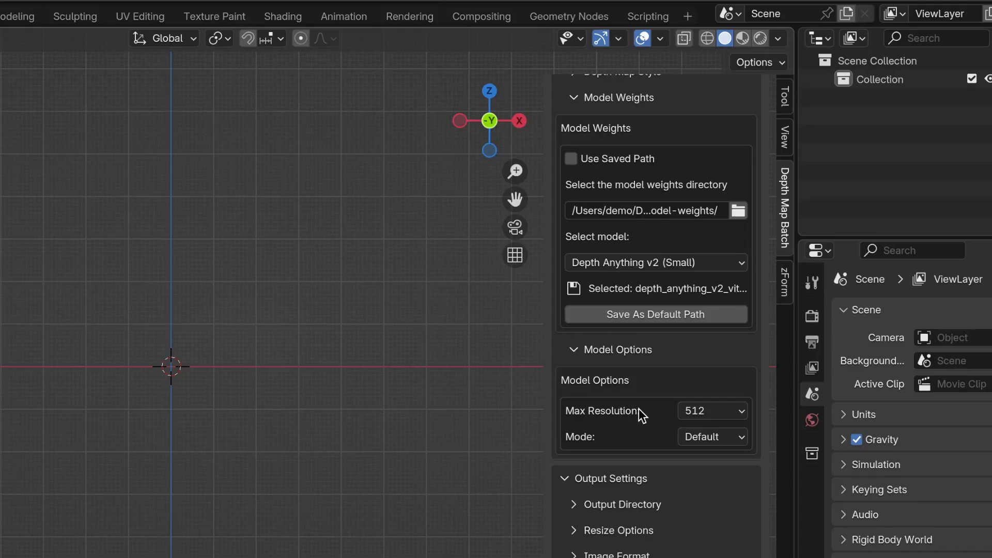
Step: Examine the available Max Resolution and Mode choices in the model options for Depth Anything v2 (Small)
scroll(672, 398, "down", 1)
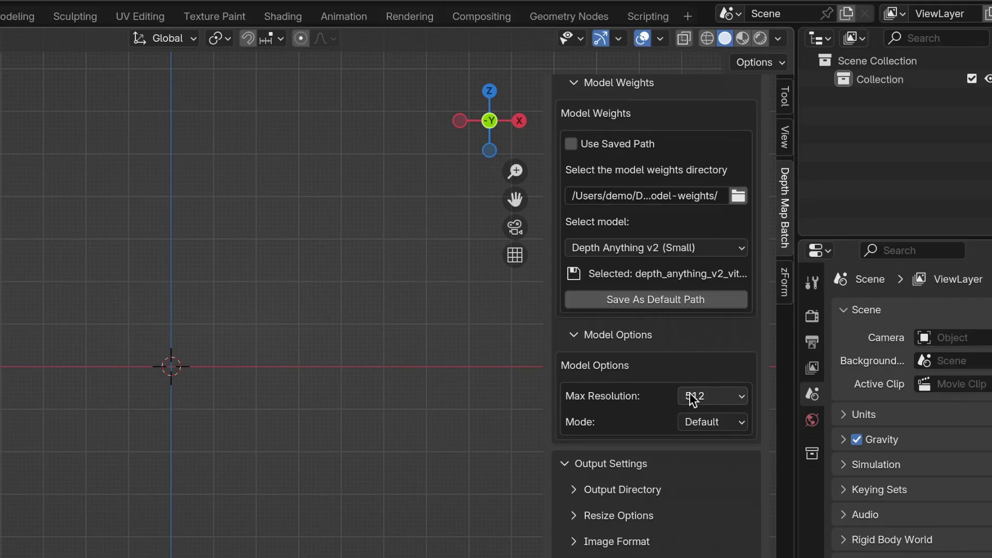
left_click(689, 392)
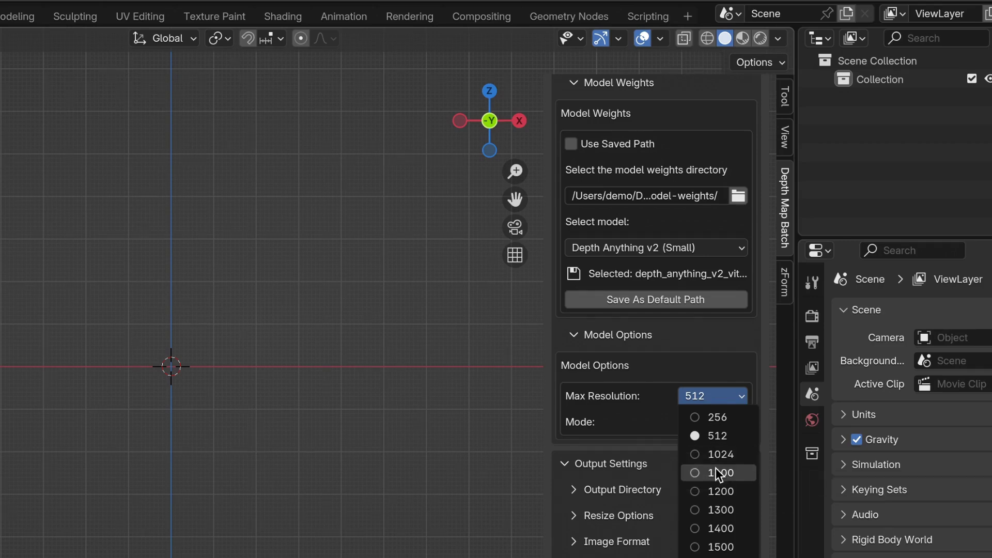
key("Escape")
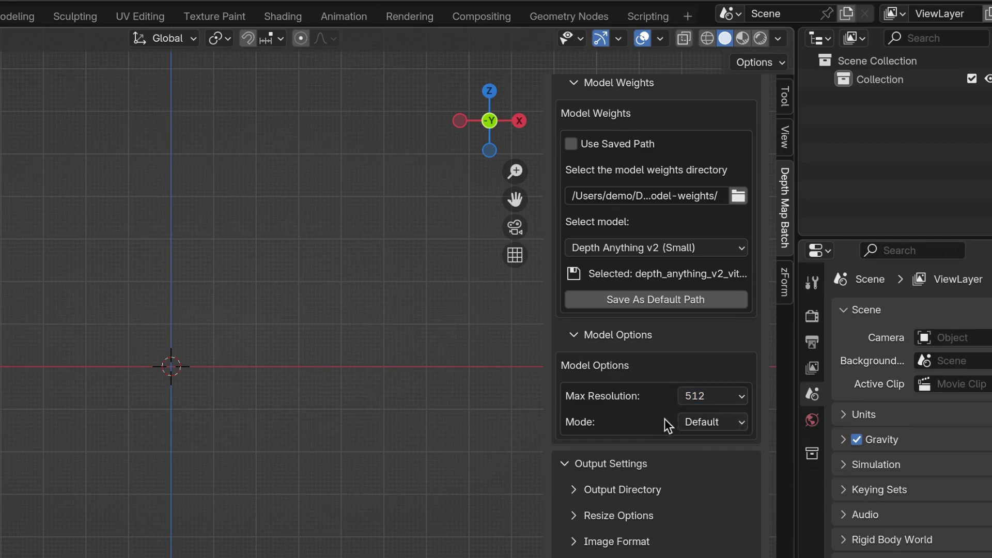
left_click(693, 423)
key("Escape")
left_click(692, 423)
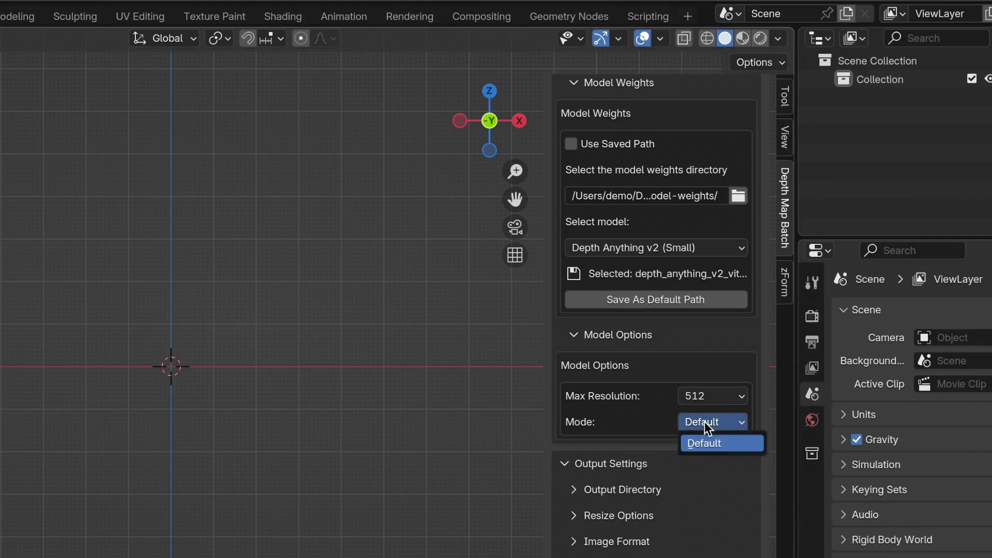
Step: Enable Use Saved Path for the model weights and save the selected Depth Anything v2 (Small) weights as the default path
scroll(603, 271, "up", 5)
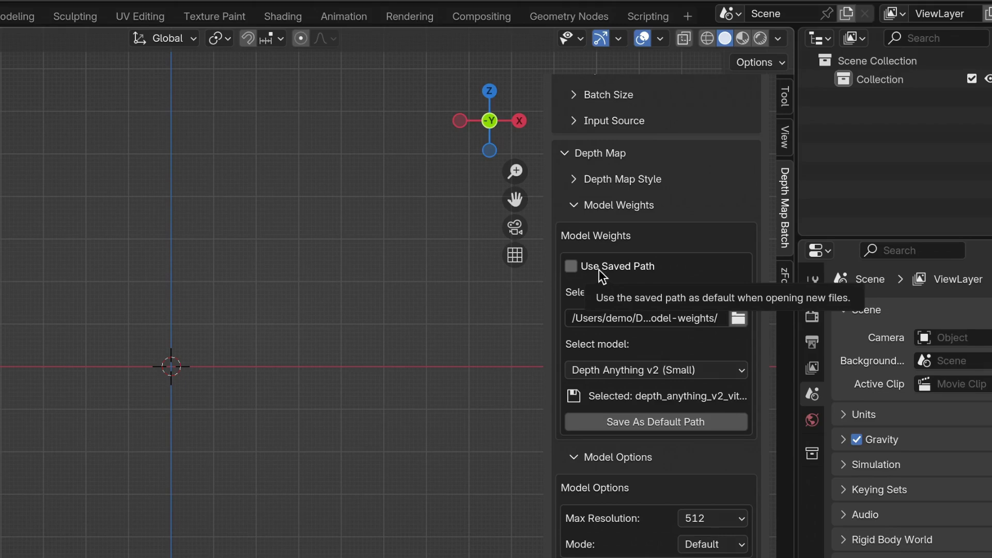
left_click(571, 267)
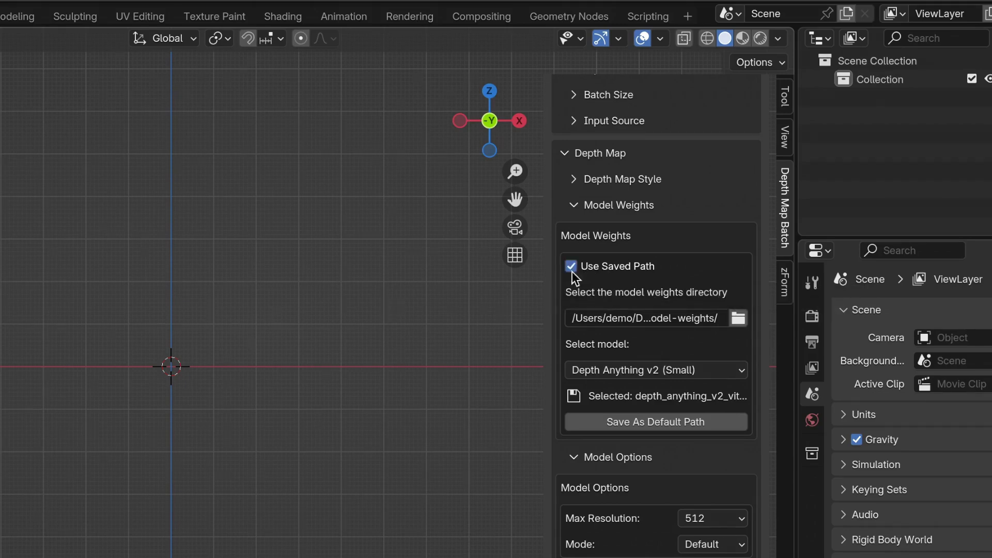
left_click(649, 424)
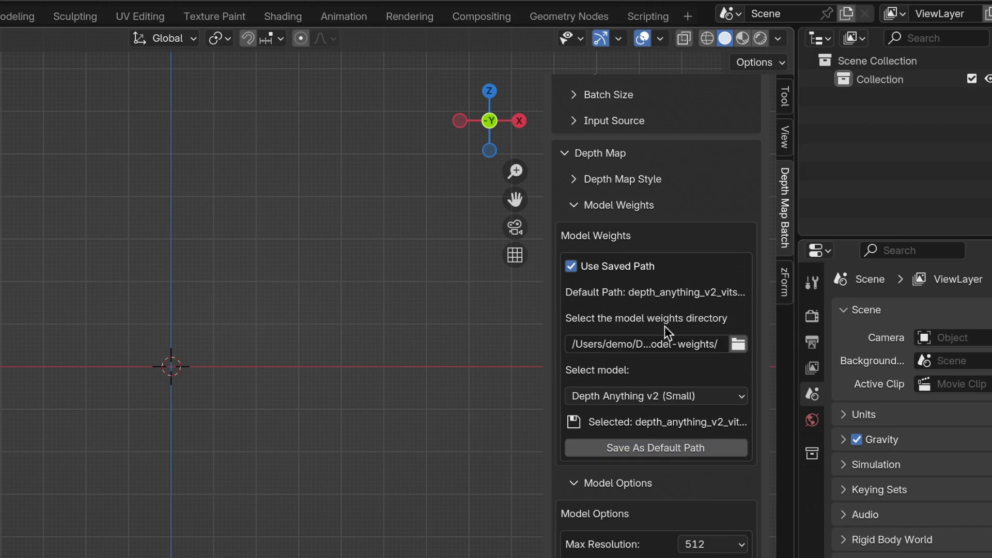